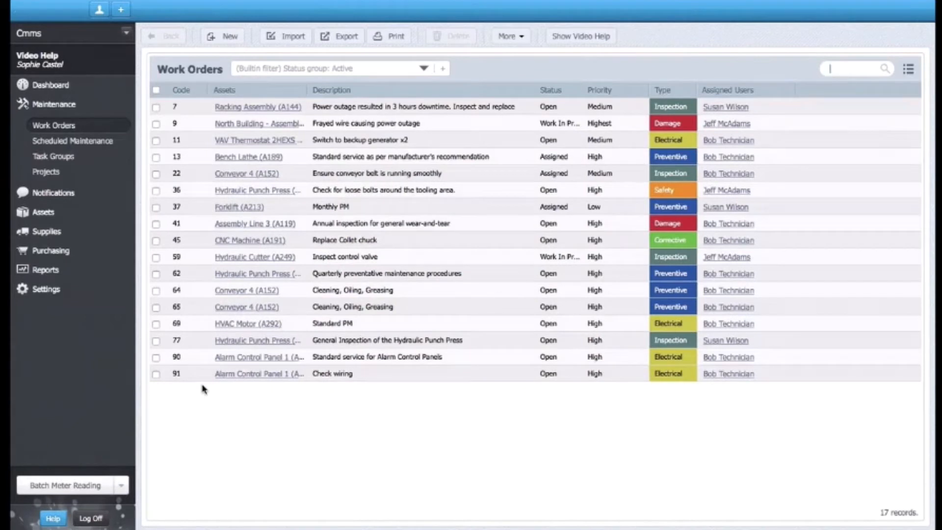
- Create a new work order and assign it the CNC Lathe (A154) asset, found by searching for CNC
left_click(228, 44)
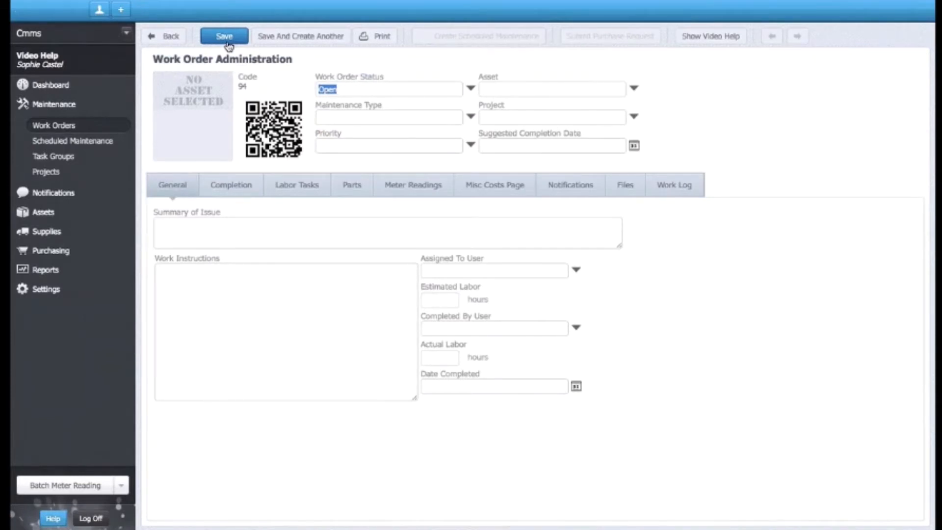
left_click(636, 91)
left_click(609, 116)
type("CNC")
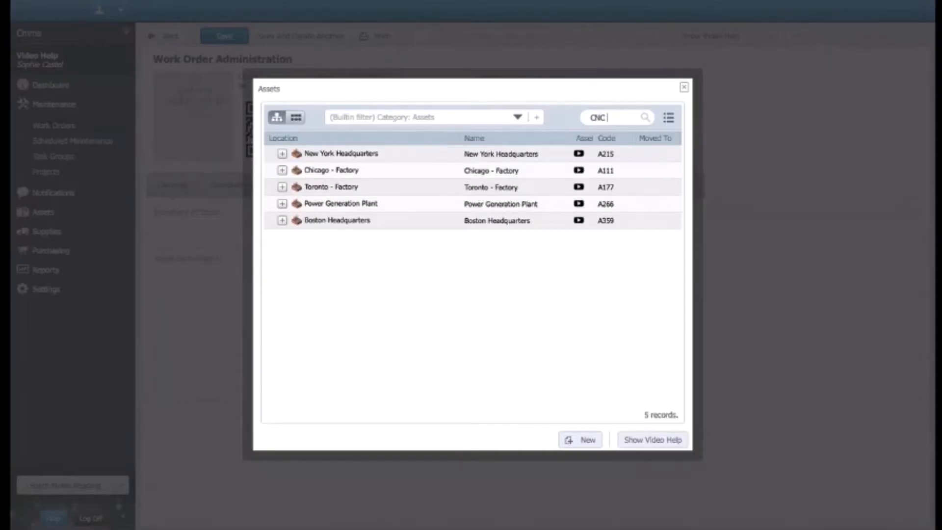
key("Return")
left_click(346, 156)
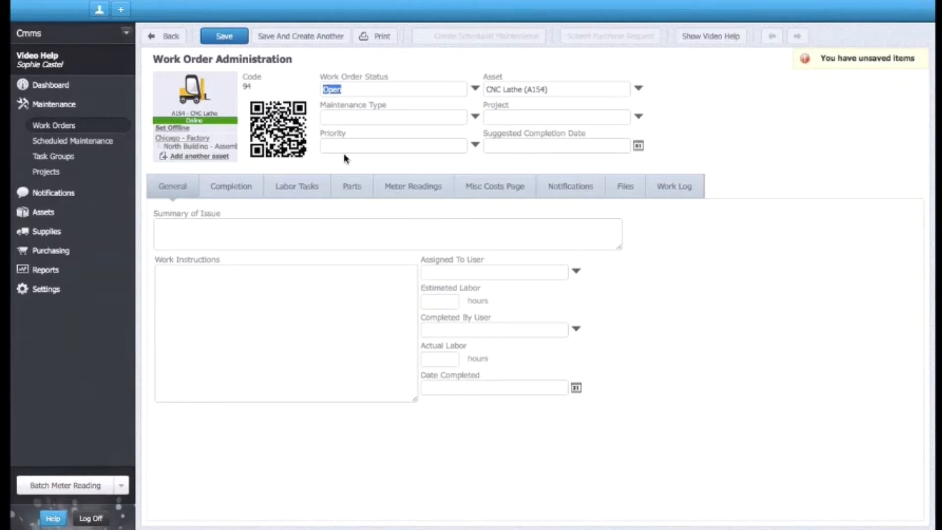
- Set the maintenance type to Breakdown, the priority to High and the suggested completion date to Jul 27, 2015
left_click(476, 117)
left_click(363, 323)
left_click(476, 144)
left_click(464, 170)
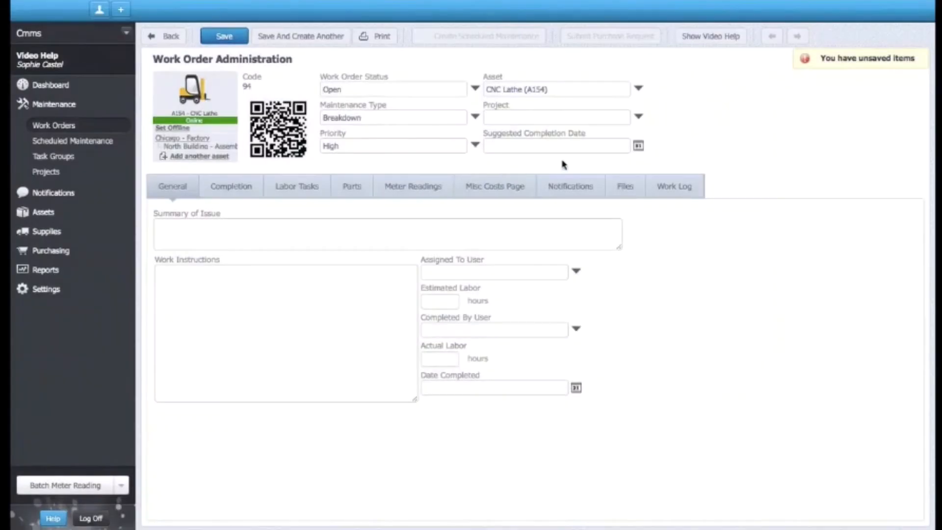
left_click(638, 146)
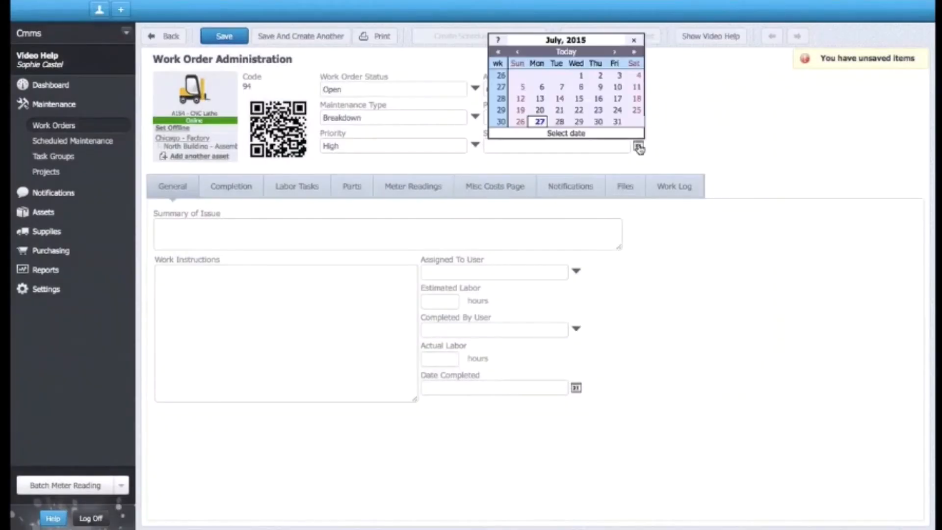
left_click(539, 121)
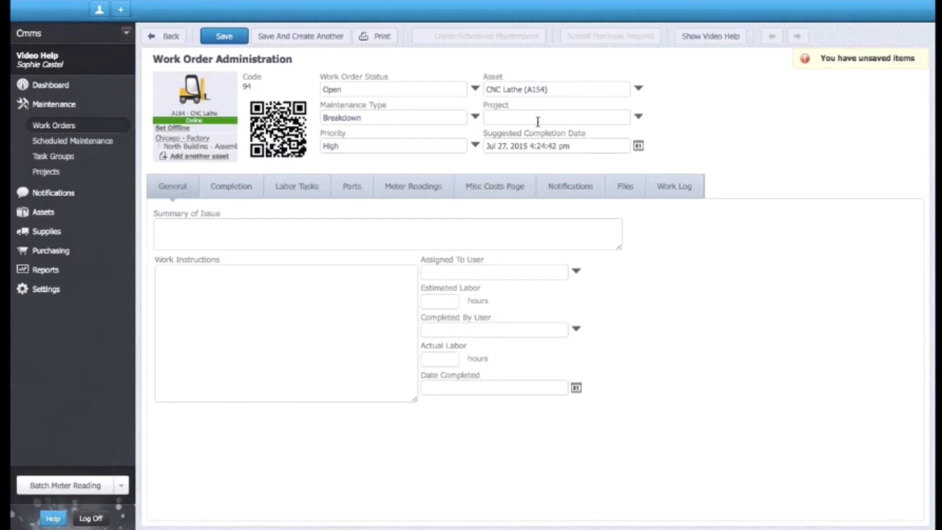
- Enter "System coolant leak" as the summary of the issue and "Investigate issue" as the work instructions
left_click(301, 227)
type("Syste")
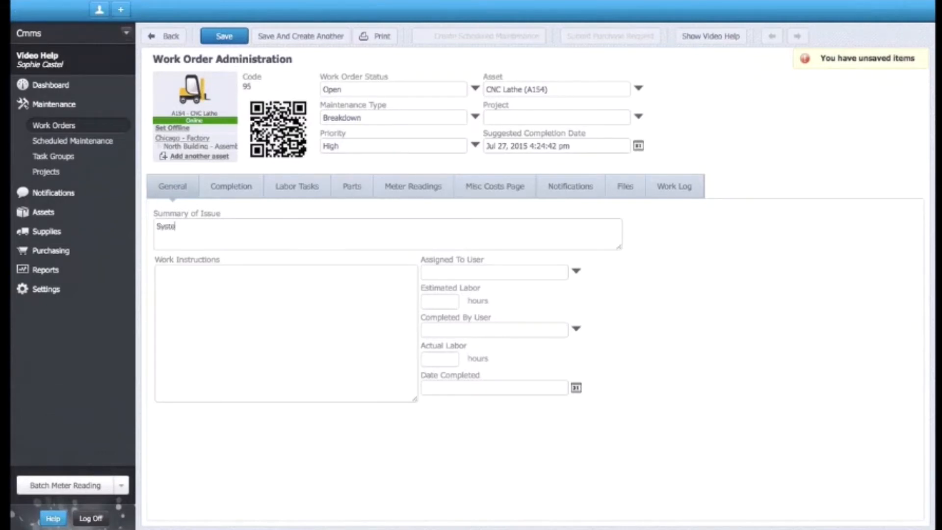
type("m coolant leak")
left_click(305, 296)
type("Investigate")
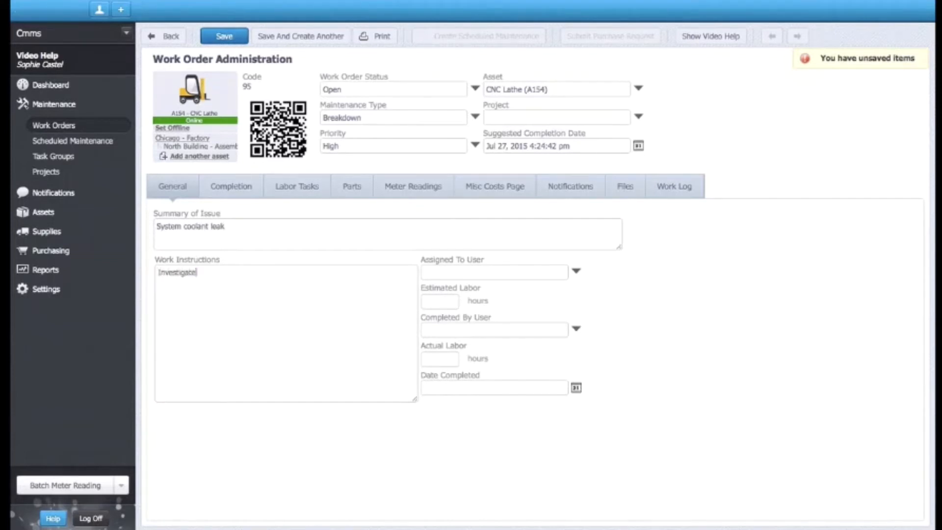
type(" issue")
- Assign the work order to the technician user and set the estimated labor to 3 hours
left_click(576, 271)
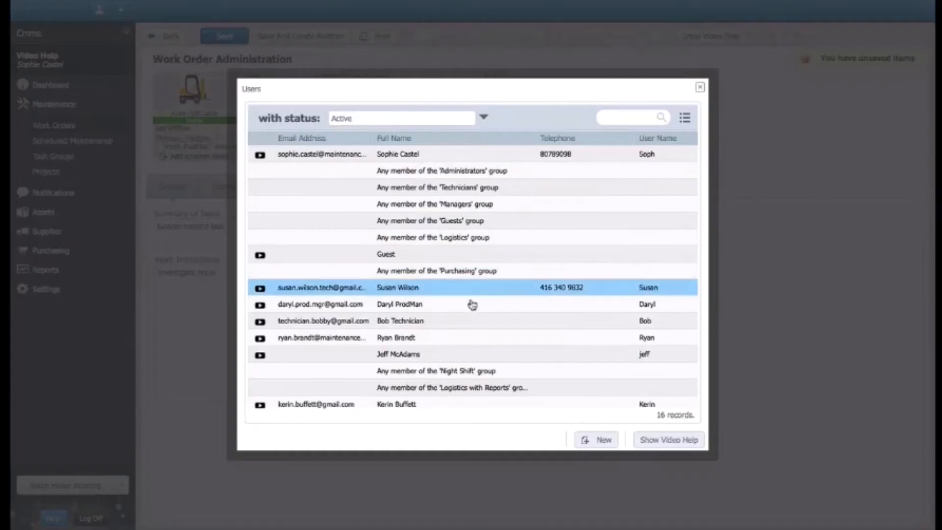
left_click(452, 323)
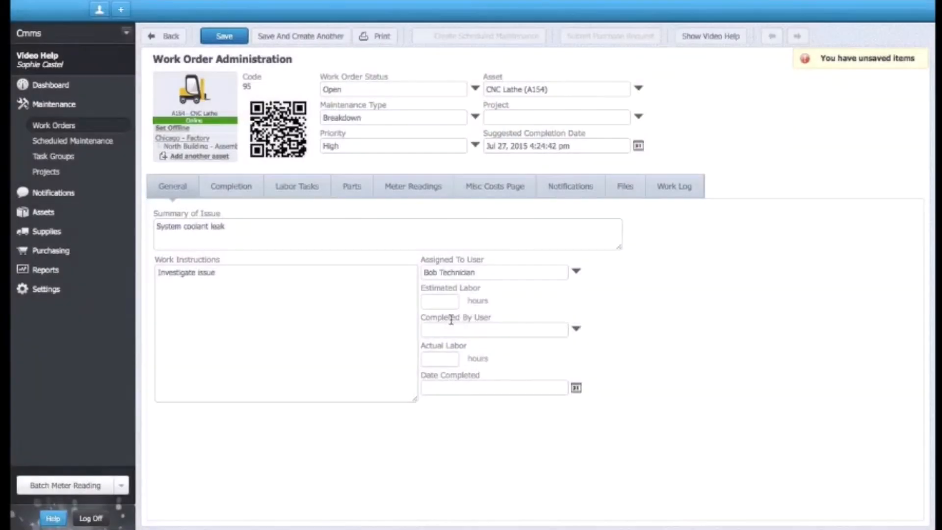
left_click(440, 305)
type("3")
- Add a new labor task with the description "Perform lockout"
left_click(302, 192)
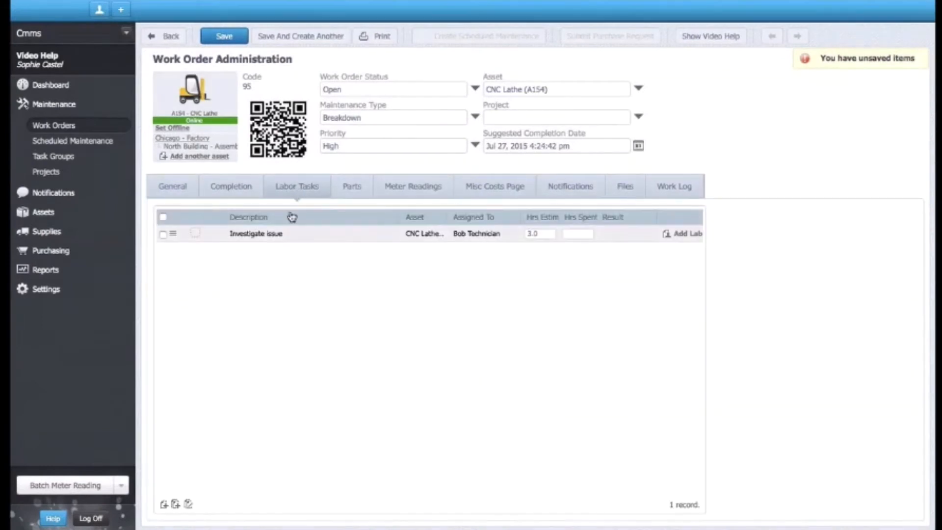
left_click(163, 504)
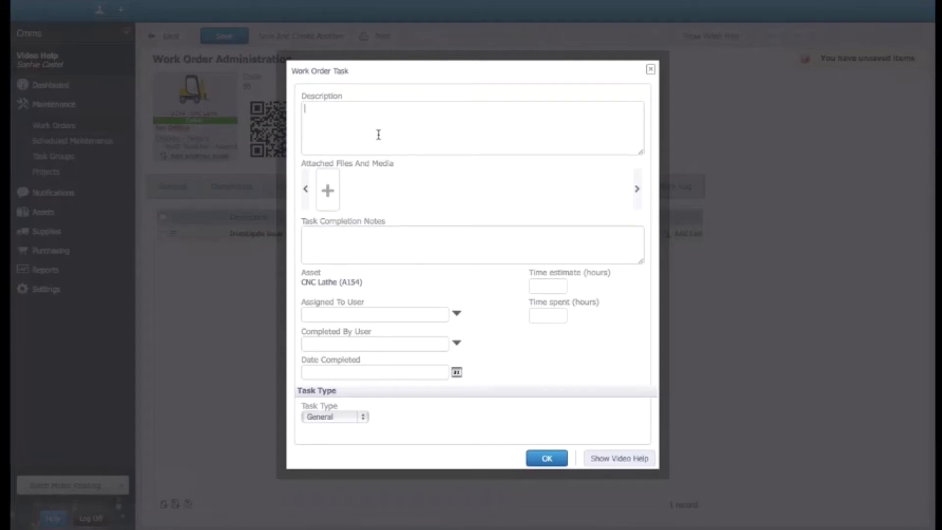
type("Perform lockout")
- Upload Lockout Procedures.pdf from the Desktop and attach it to the lockout task
left_click(332, 203)
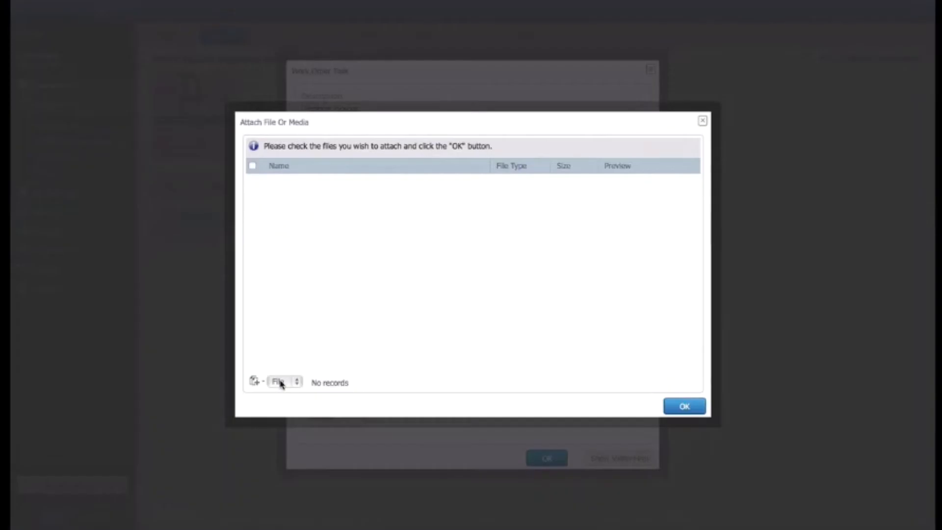
left_click(254, 383)
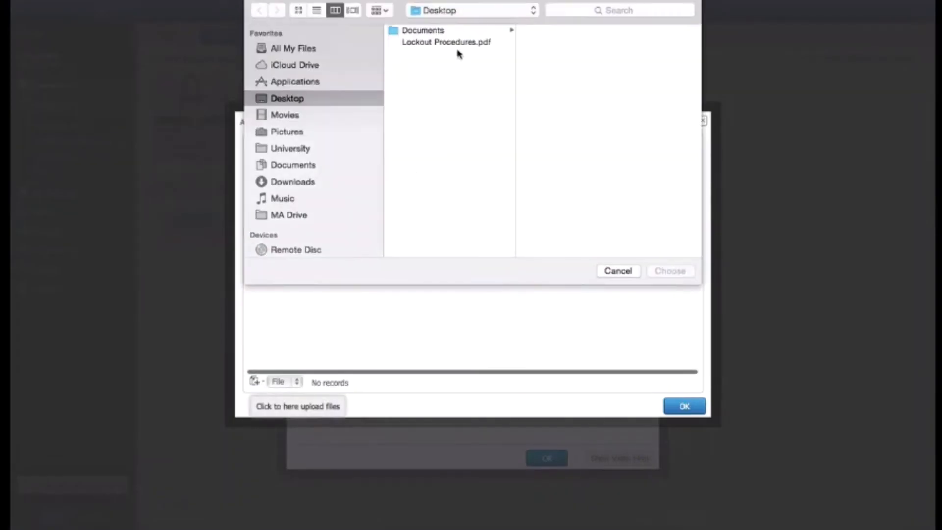
left_click(456, 42)
left_click(667, 270)
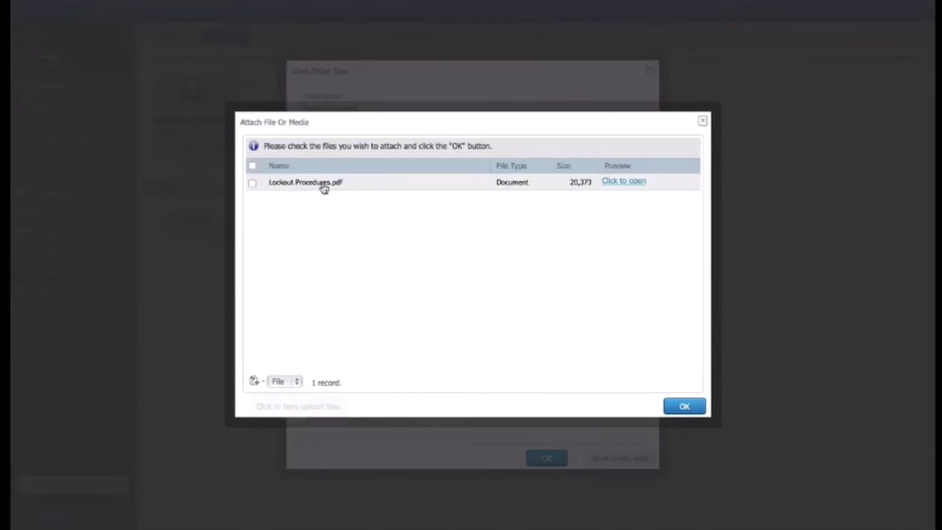
left_click(252, 183)
left_click(687, 407)
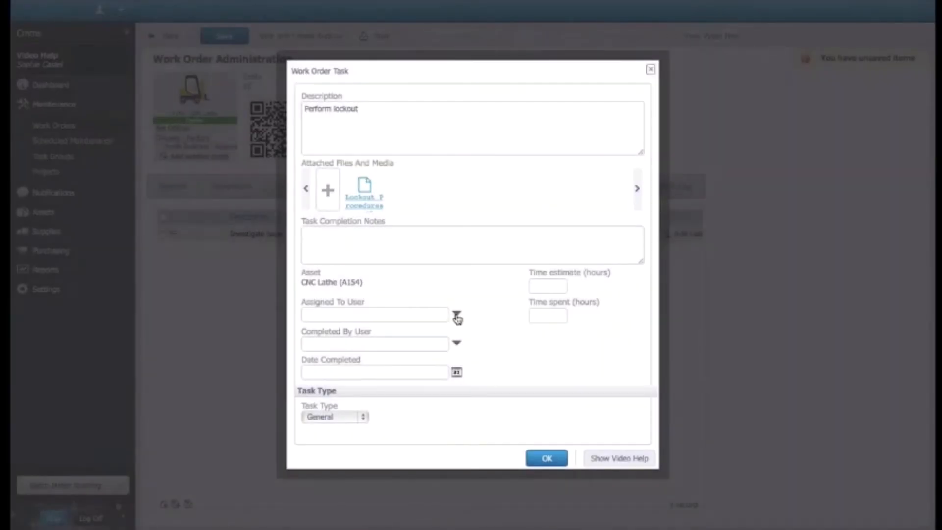
- Assign the lockout task to the technician user with a time estimate of 0.45 hours, and confirm the task
left_click(456, 316)
left_click(457, 320)
left_click(554, 285)
type("0.45")
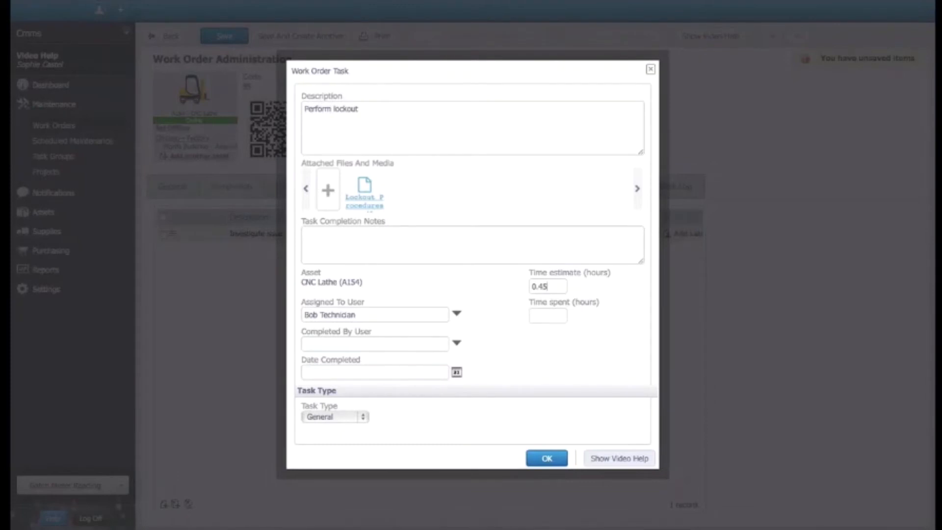
left_click(545, 458)
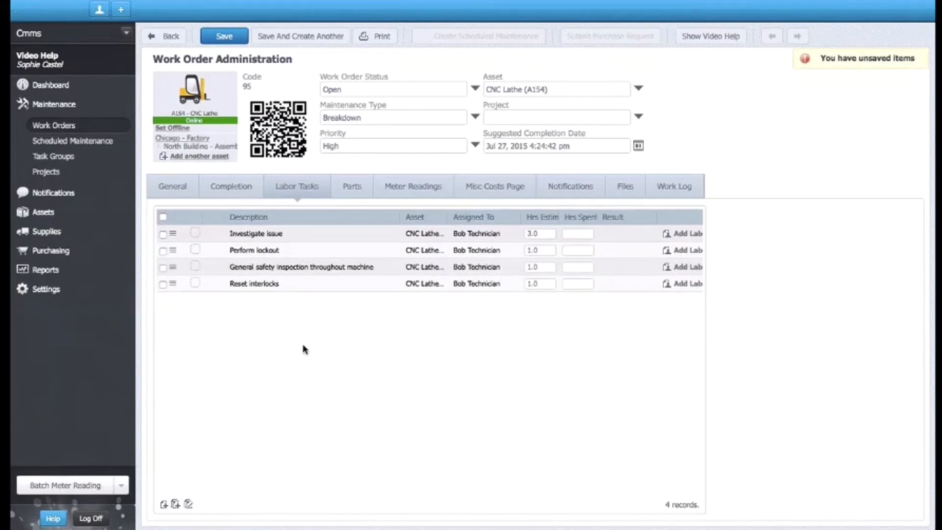
- Review the work order's general information and its labor tasks, and save the work order
left_click(173, 189)
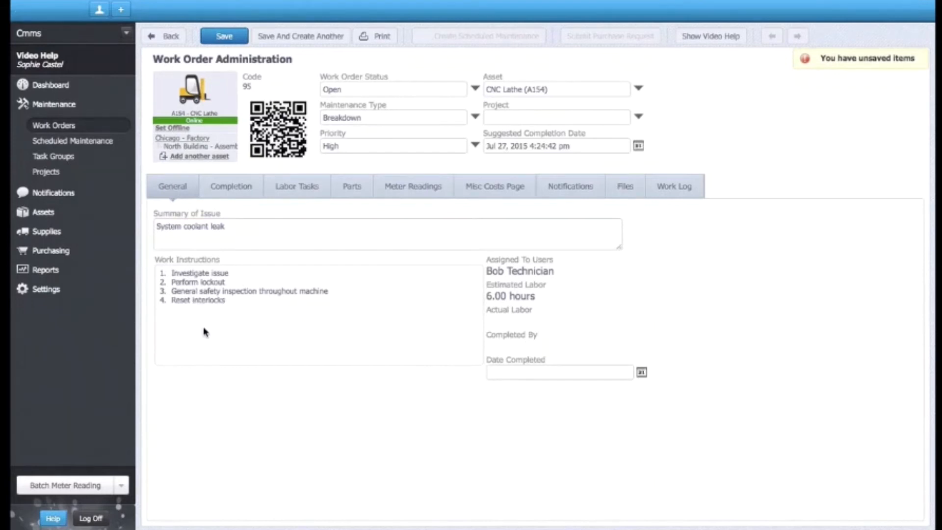
left_click(290, 196)
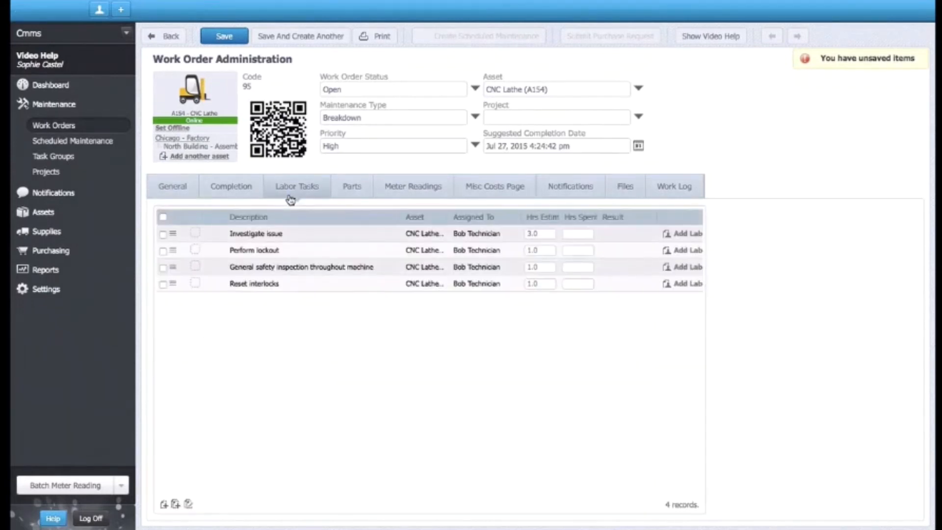
left_click(186, 195)
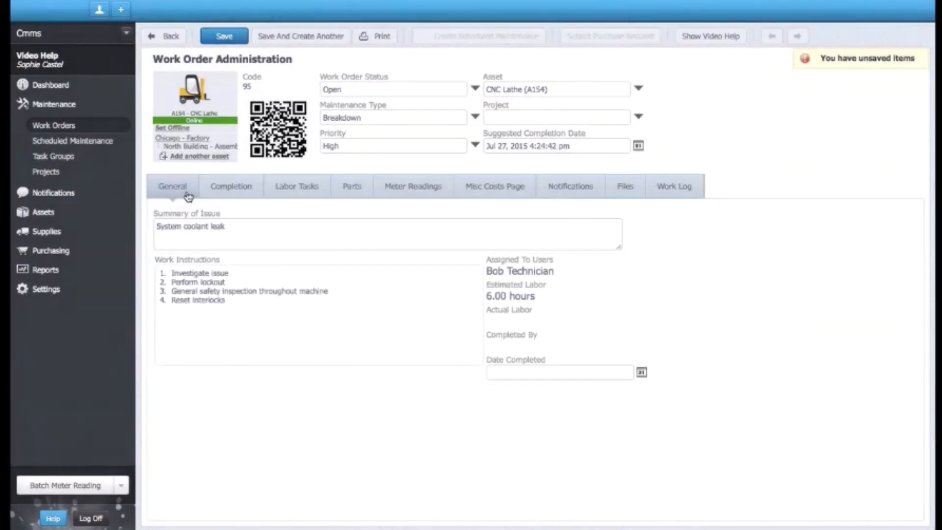
left_click(224, 36)
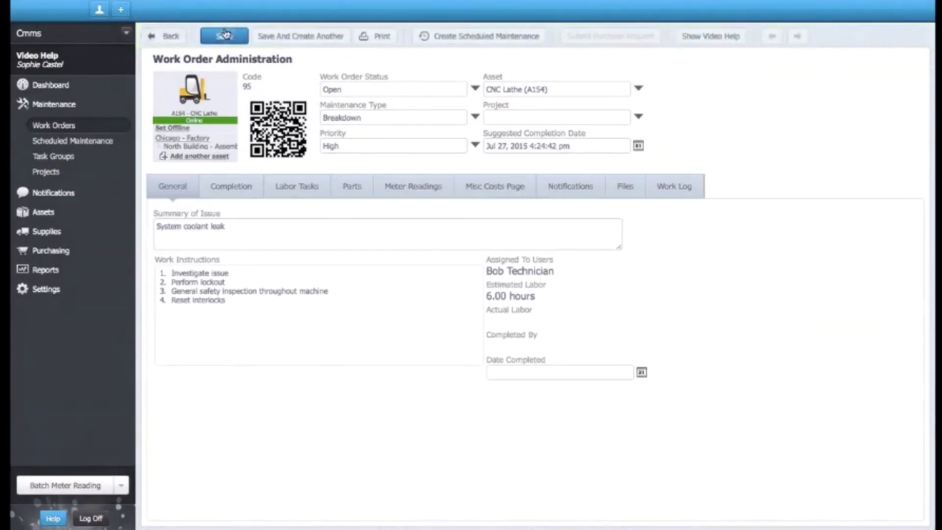
- Add the production manager to the work order's notifications, notified on completion instead of on assignment, and save
left_click(572, 191)
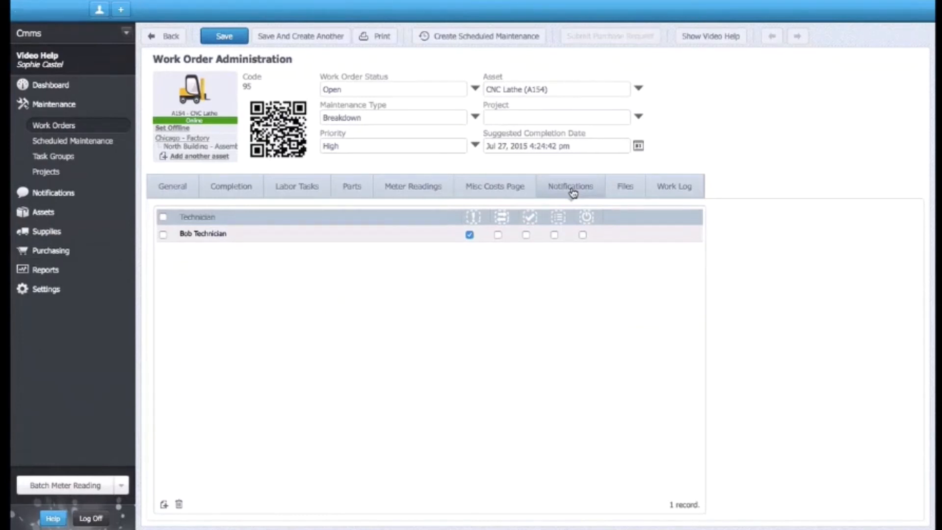
left_click(164, 504)
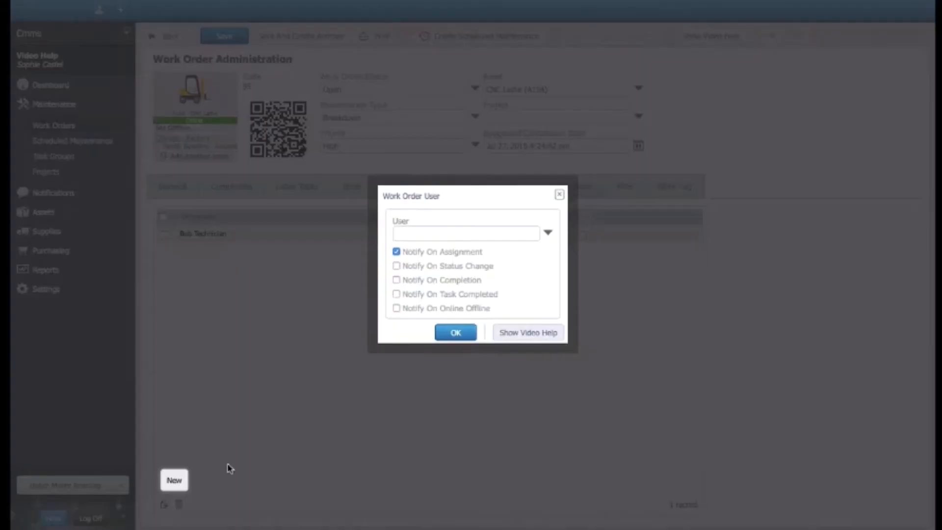
left_click(548, 232)
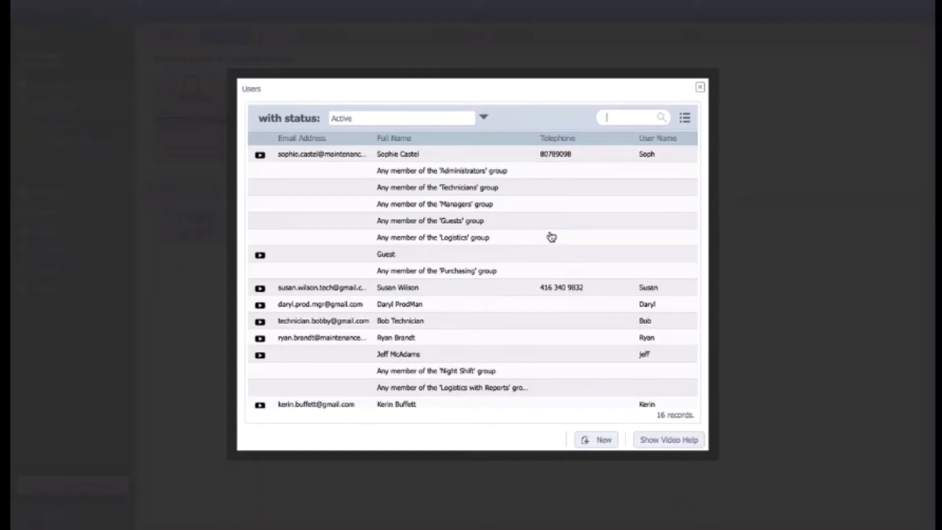
left_click(486, 304)
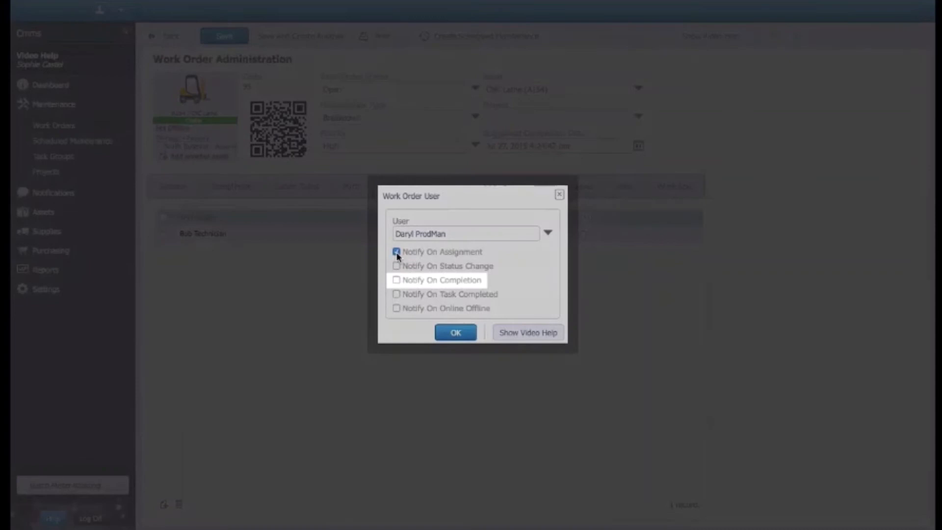
left_click(396, 252)
left_click(396, 280)
left_click(454, 332)
left_click(236, 35)
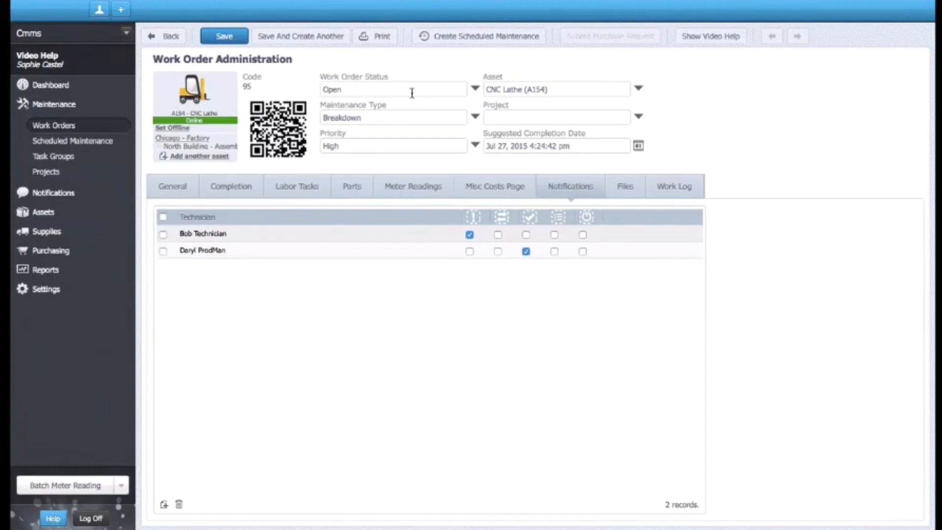
- Upload the file CNC Lathe Operator's Manual.pdf to the work order's files and save the work order
left_click(635, 196)
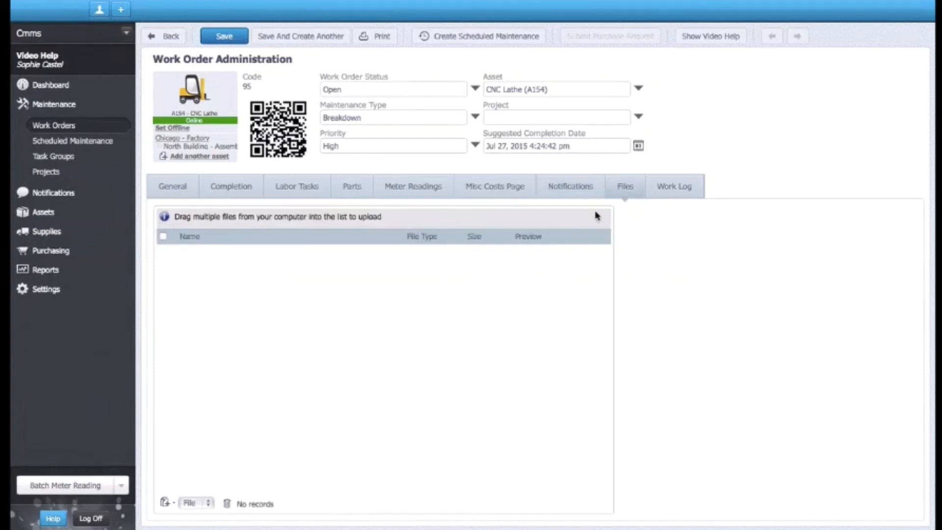
left_click(200, 502)
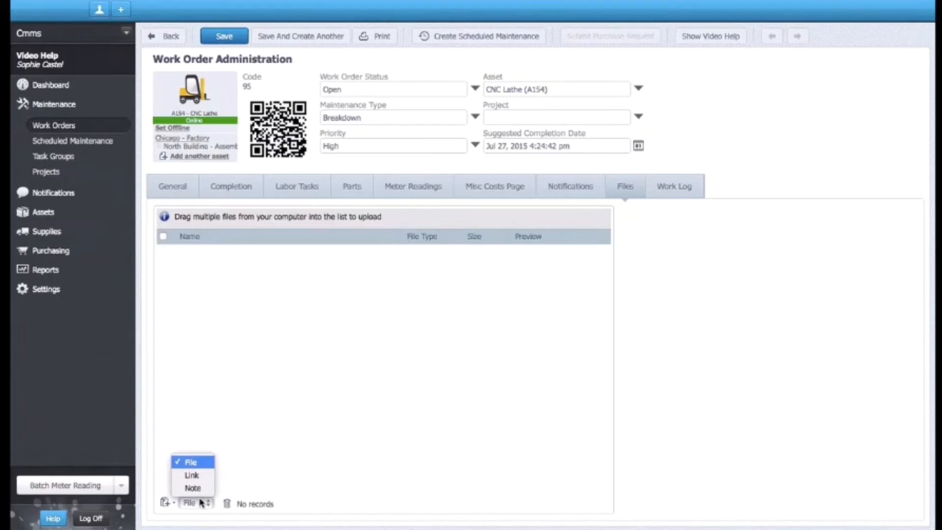
left_click(192, 464)
left_click(163, 504)
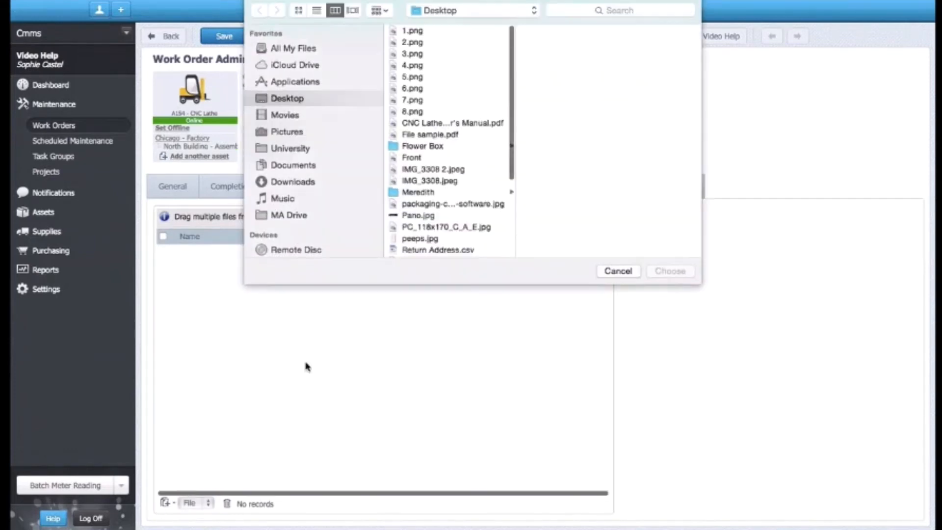
left_click(489, 124)
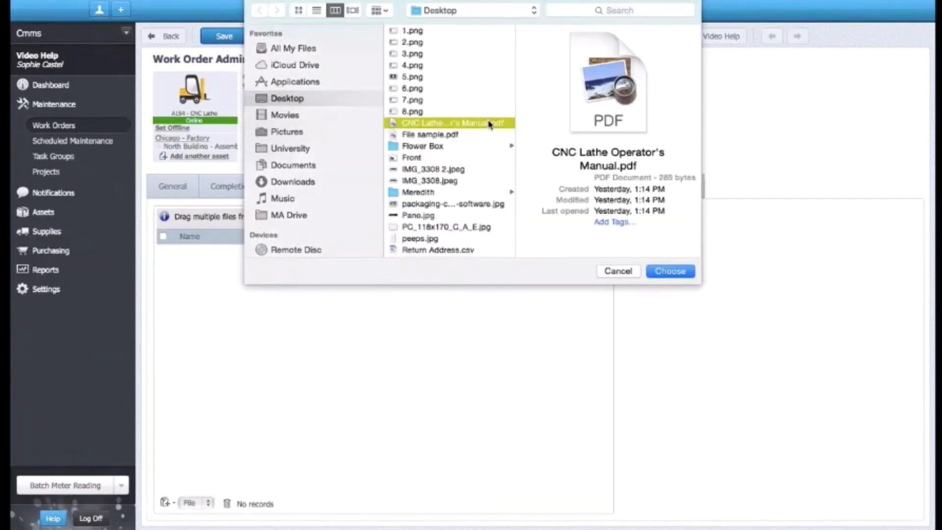
double_click(489, 123)
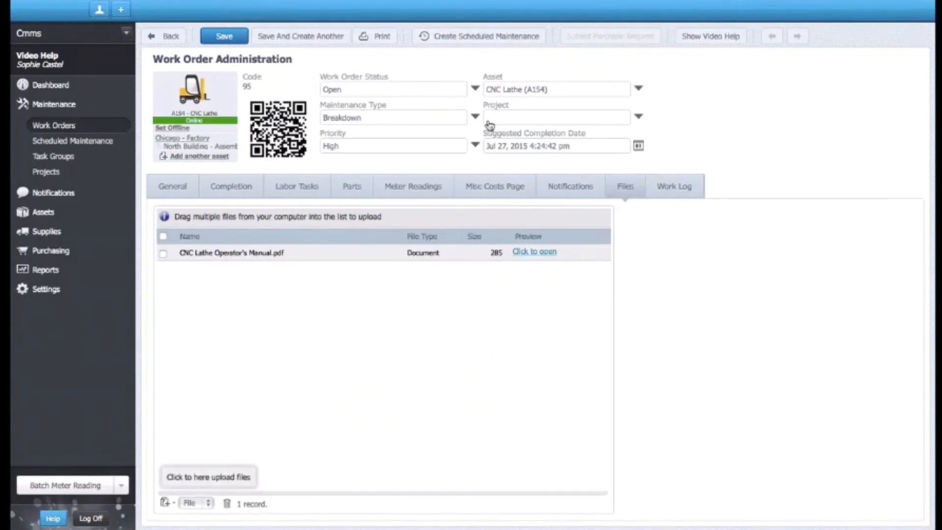
left_click(235, 38)
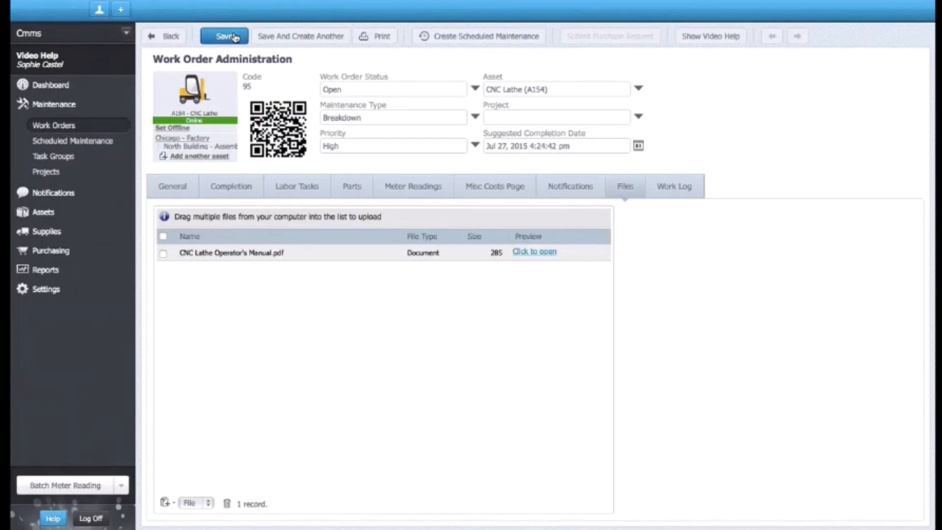
- Log off and sign in with the technician's user name and account password, and open the assigned work orders
left_click(96, 516)
type("Bob")
key("Tab")
type("••••••")
key("Return")
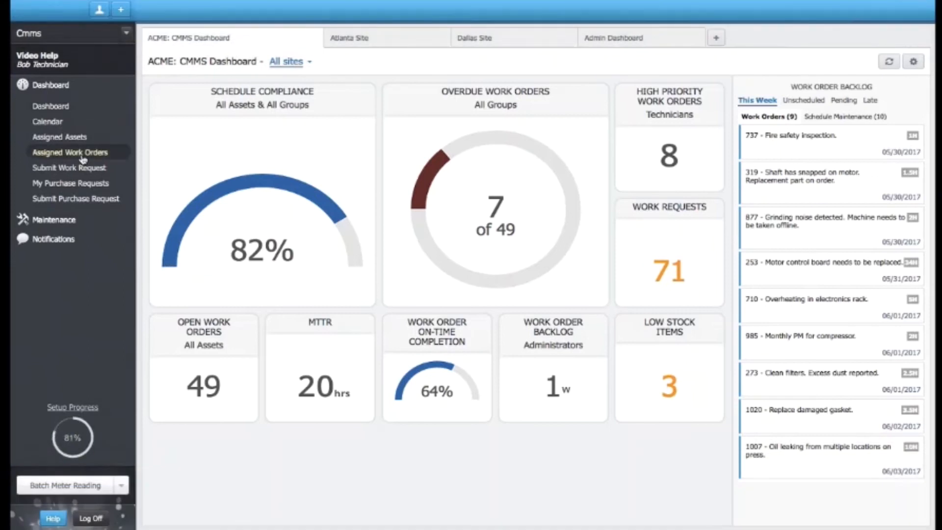
left_click(84, 156)
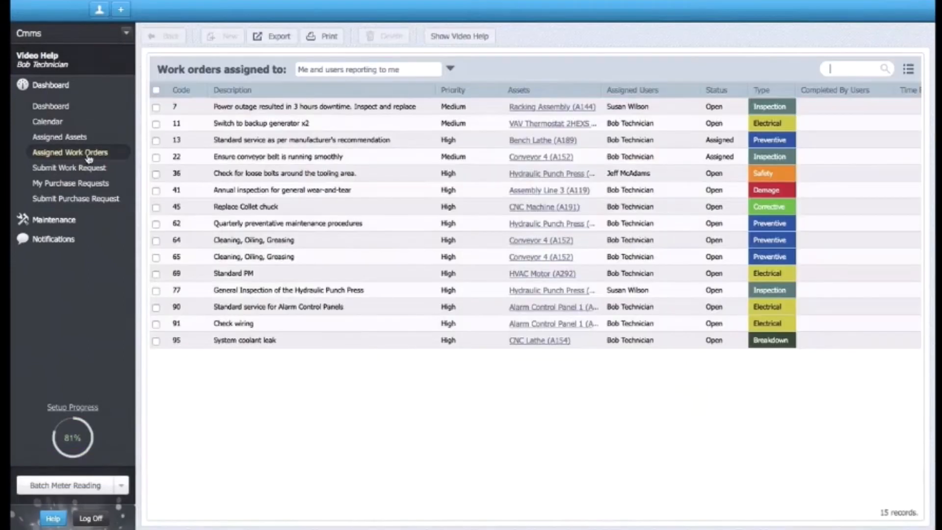
- Open the System coolant leak work order's labor tasks and fill in the completing user for the Investigate issue task
left_click(298, 341)
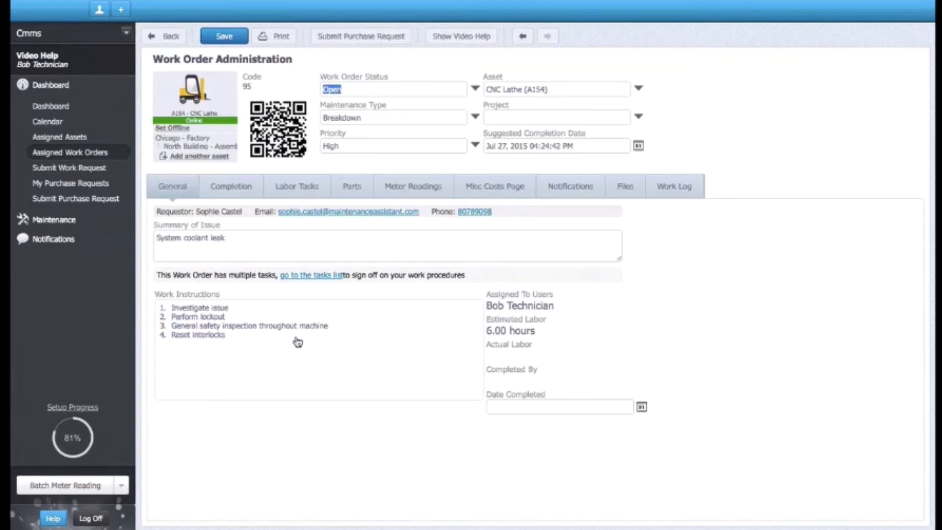
left_click(300, 197)
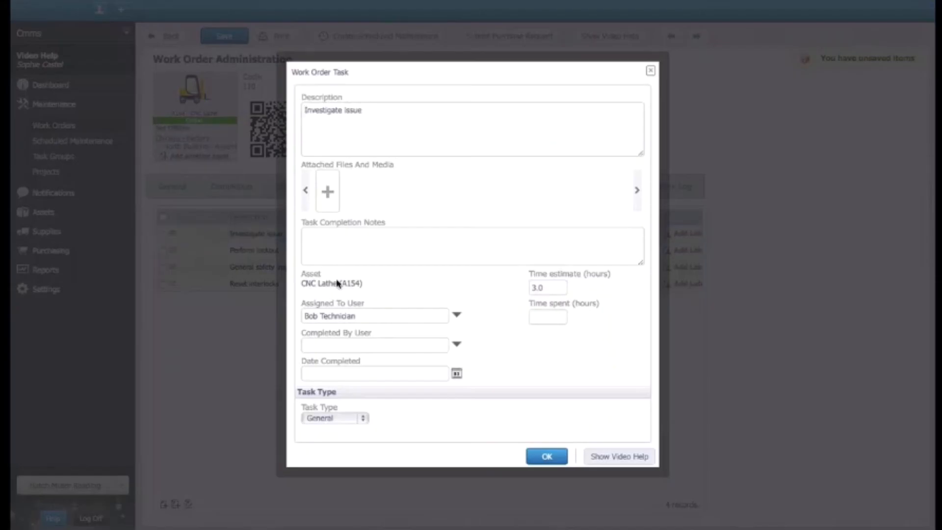
left_click(444, 341)
left_click(437, 323)
left_click(562, 458)
- Batch-update all four labor tasks of the work order with the technician as the user who completed them
left_click(163, 216)
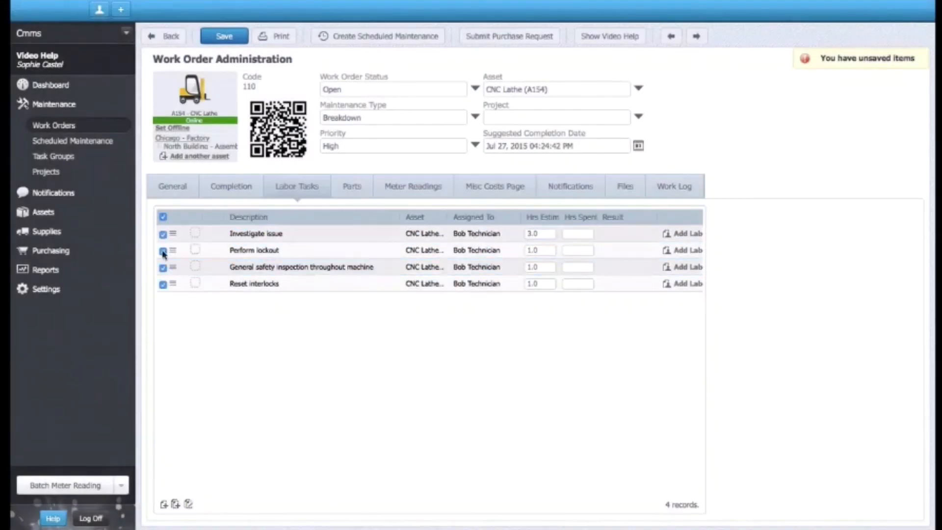
left_click(189, 505)
left_click(415, 175)
type("bob")
key("Return")
double_click(379, 155)
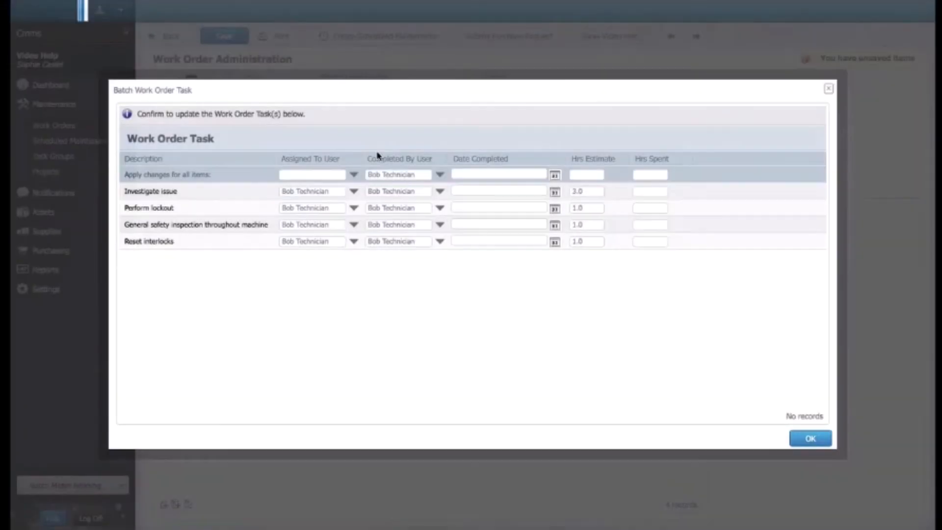
left_click(807, 440)
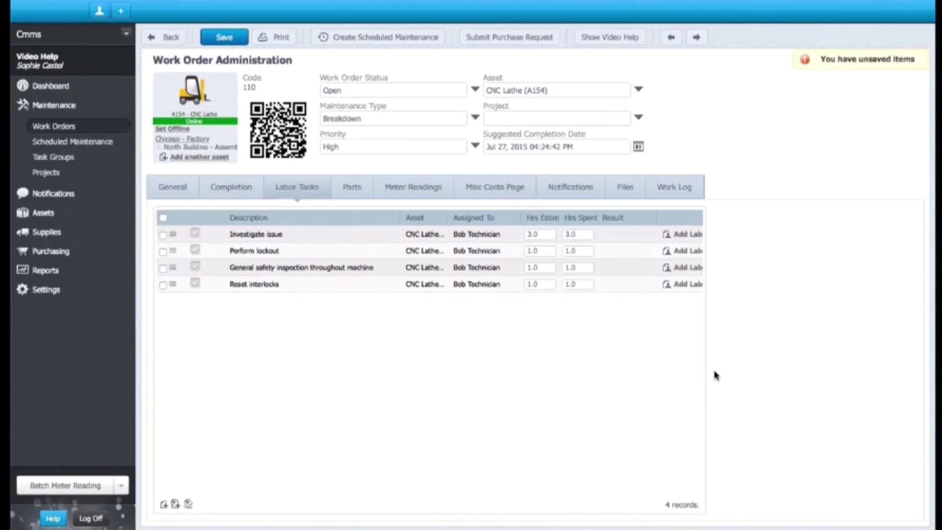
- Add the part 1/2" Lead Screw (A190) at Storage to the work order with an actual quantity used of 1
left_click(361, 196)
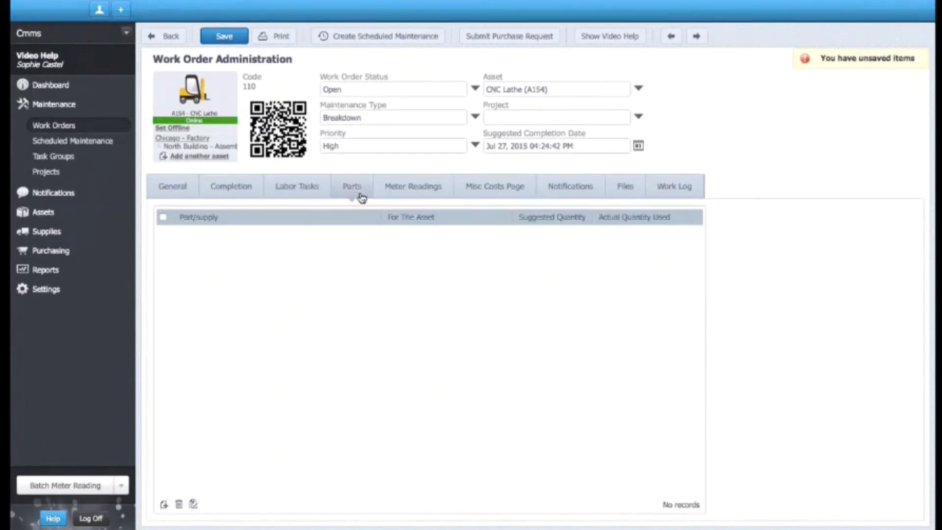
left_click(164, 504)
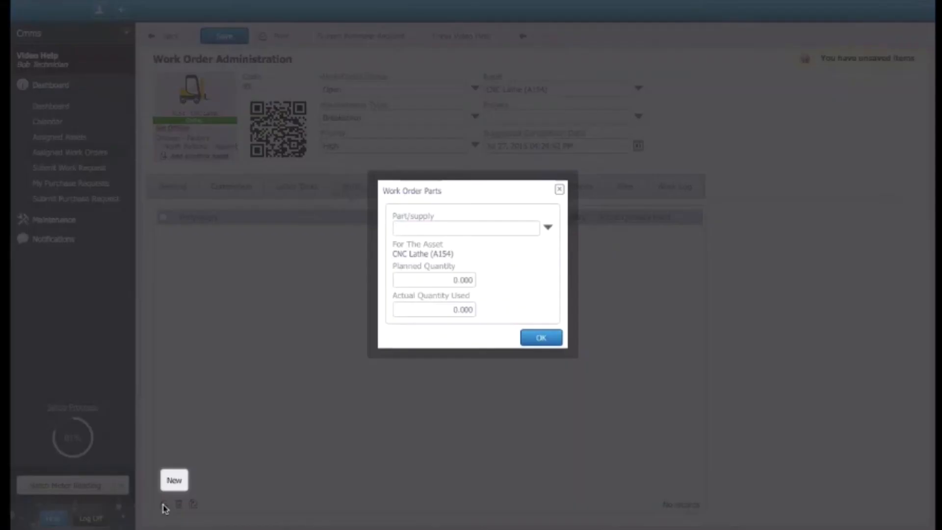
type("1/2")
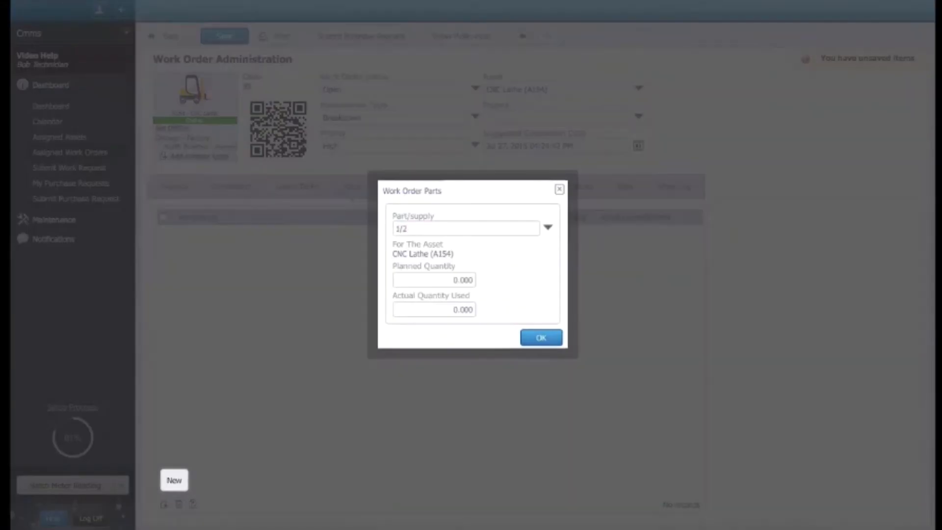
key("Return")
double_click(391, 163)
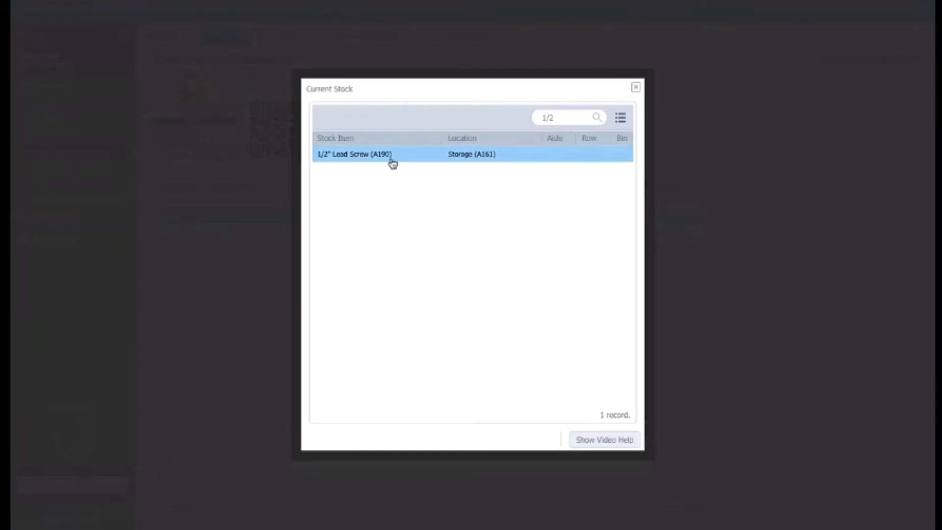
left_click(432, 309)
type("1")
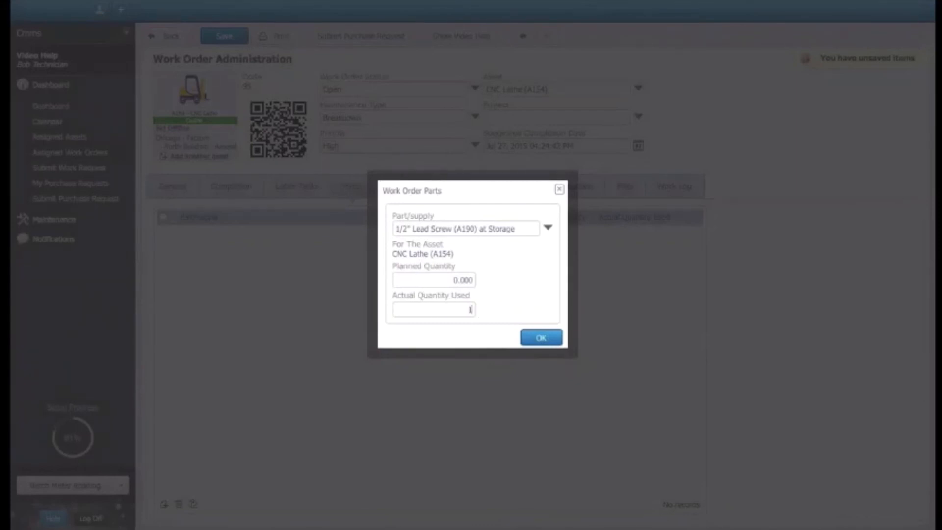
left_click(527, 338)
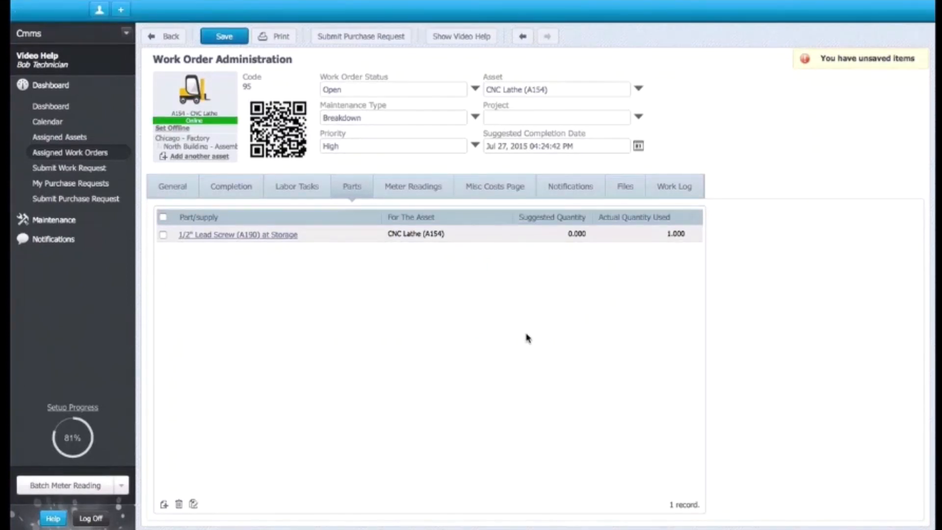
- Add a miscellaneous cost of type Emergency Shipping with the description Emergency order and an actual total cost of 12.34
left_click(486, 196)
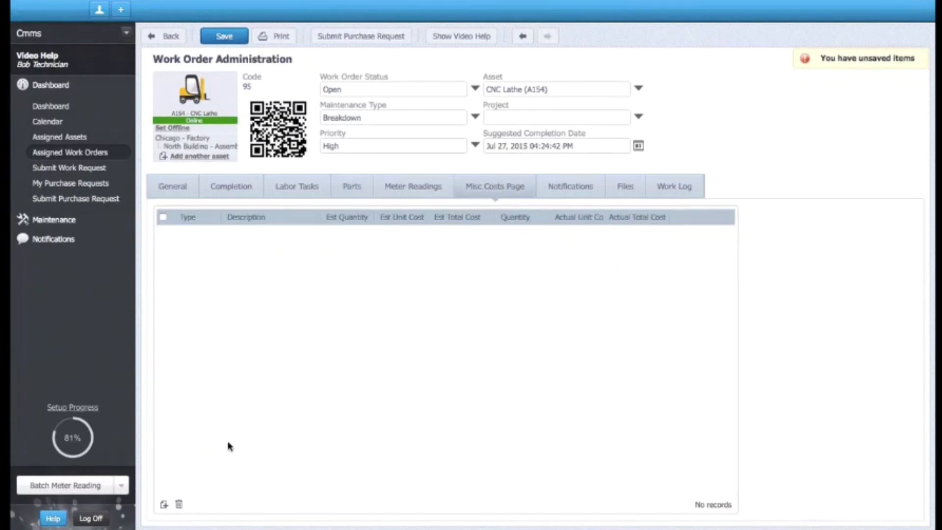
left_click(166, 504)
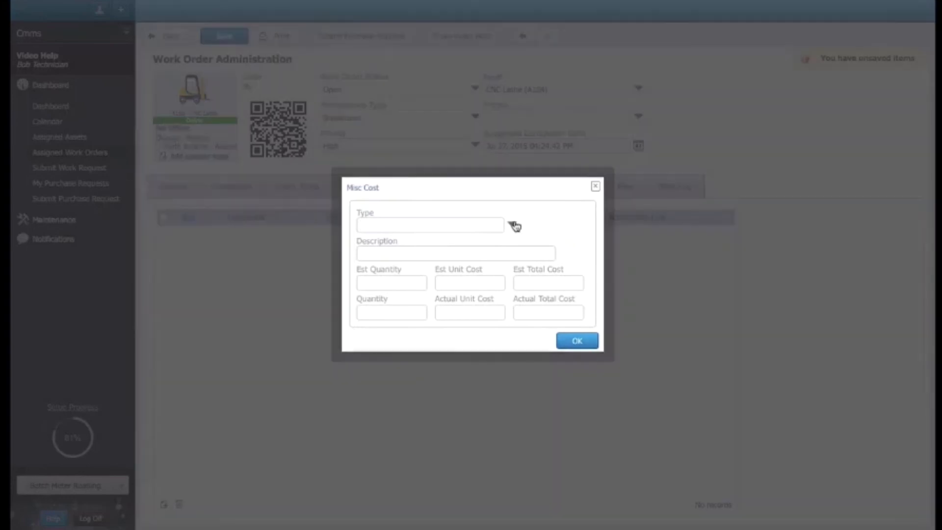
left_click(513, 225)
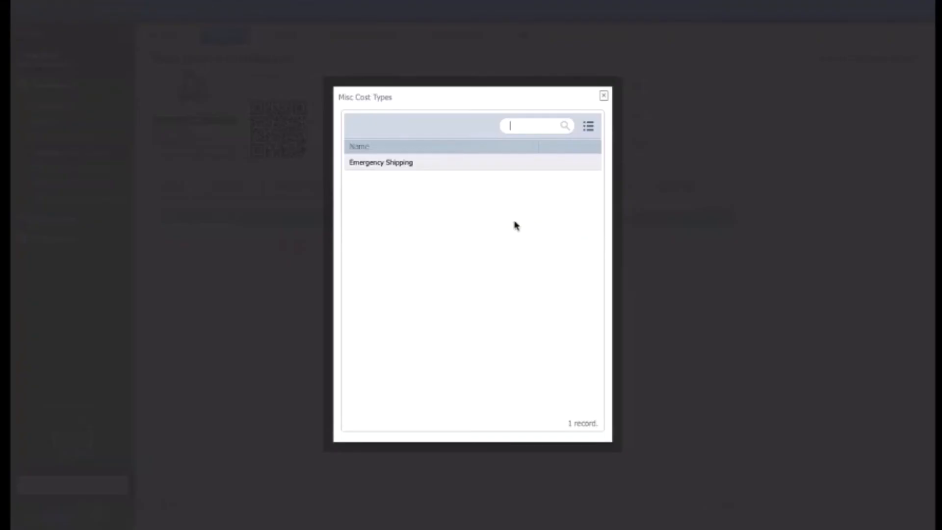
left_click(454, 169)
left_click(535, 313)
type("12.34")
left_click(454, 257)
type("Emergency order")
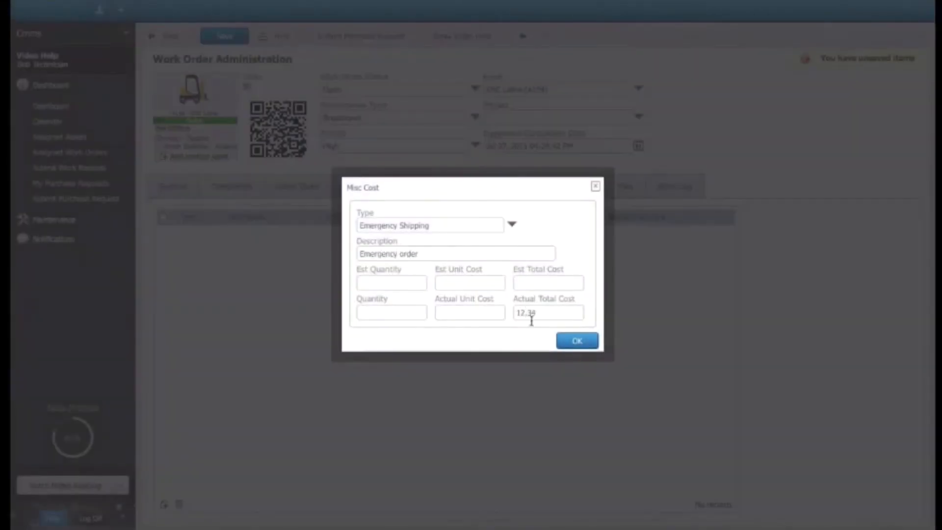
left_click(581, 345)
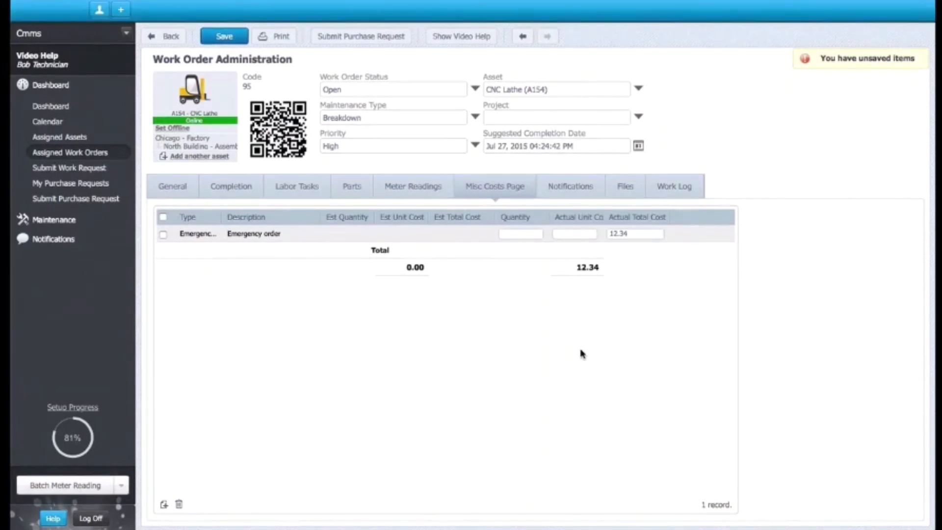
- Add a meter reading of 12834 ProductionHours for the CNC Lathe to the work order
left_click(416, 191)
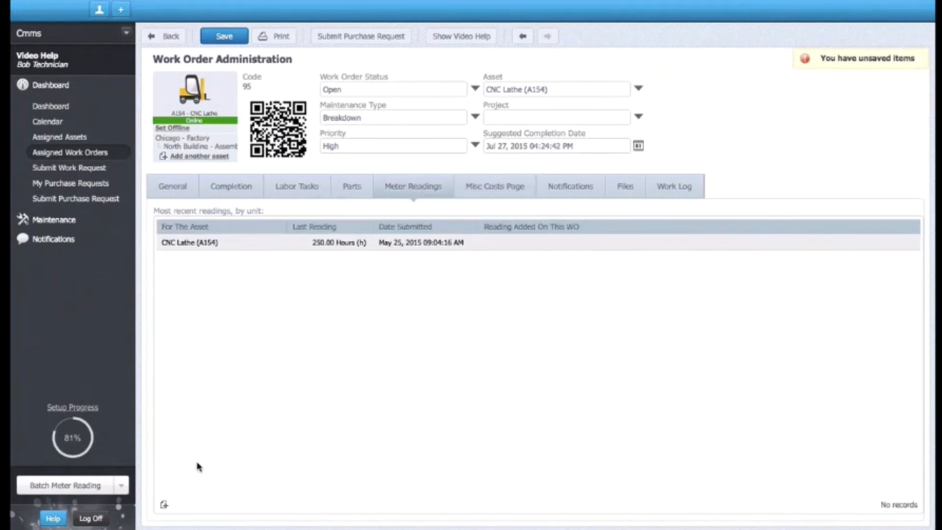
left_click(164, 506)
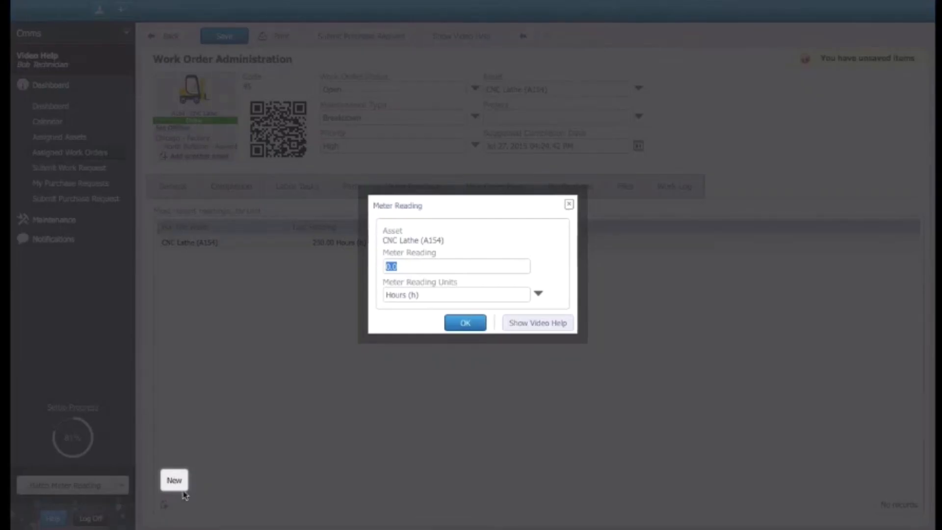
type("12")
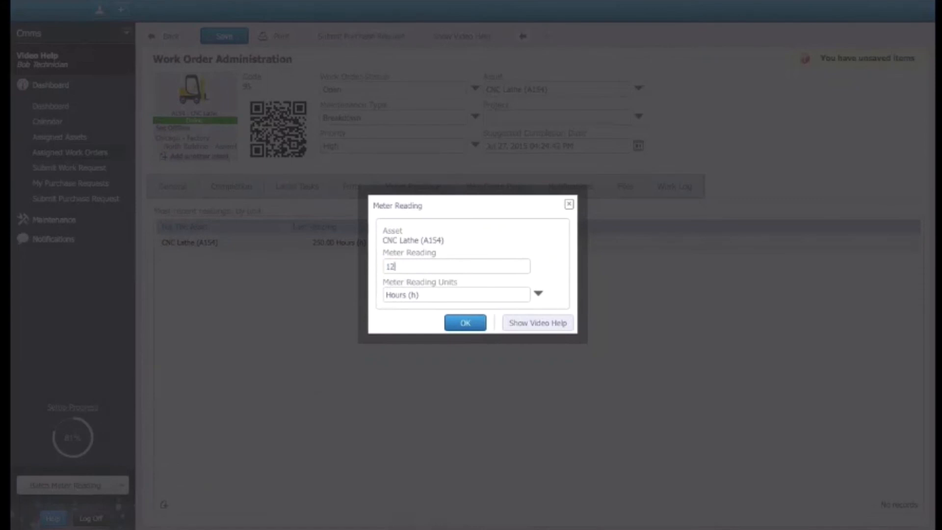
type("834")
left_click(538, 293)
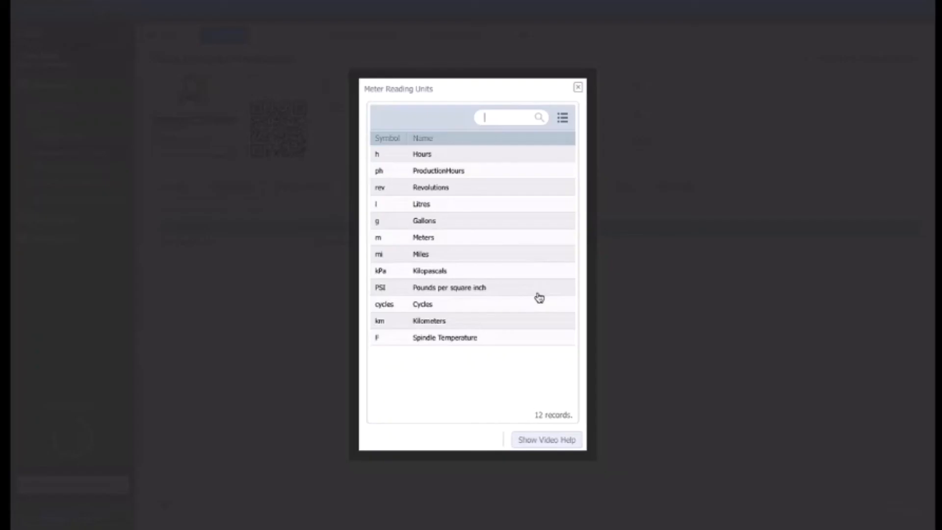
left_click(466, 172)
left_click(459, 321)
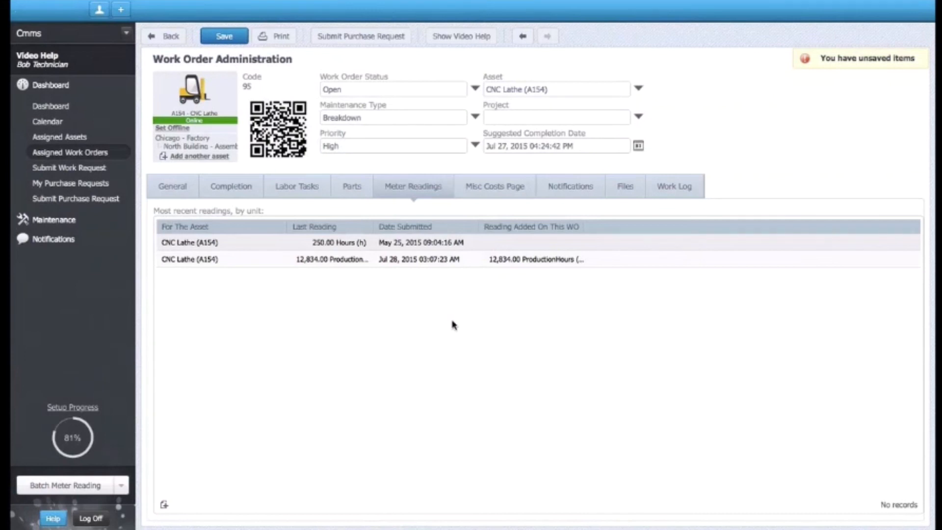
- Paste the completion notes covering the sealed water leak, replaced 1/2" lead screw, general inspection and greasing, and restart after replacing the main covers
left_click(236, 197)
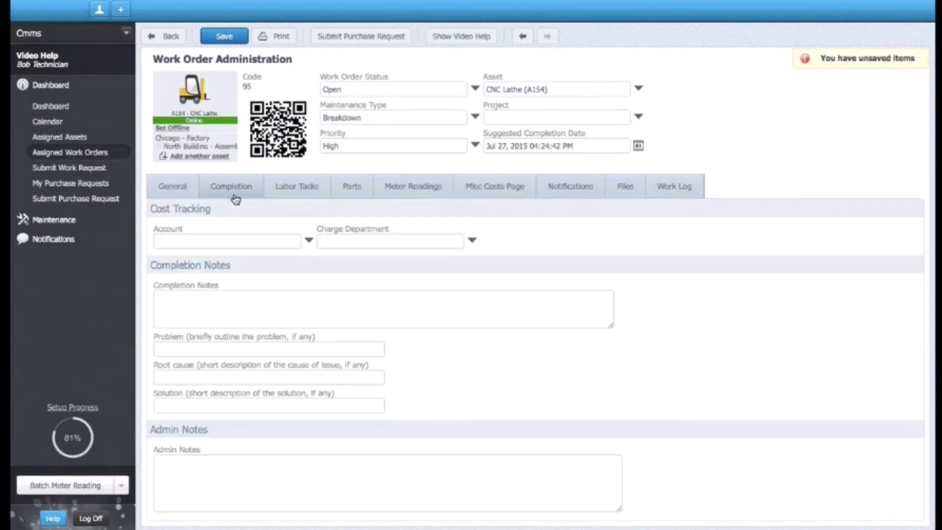
left_click(229, 302)
key("super+v")
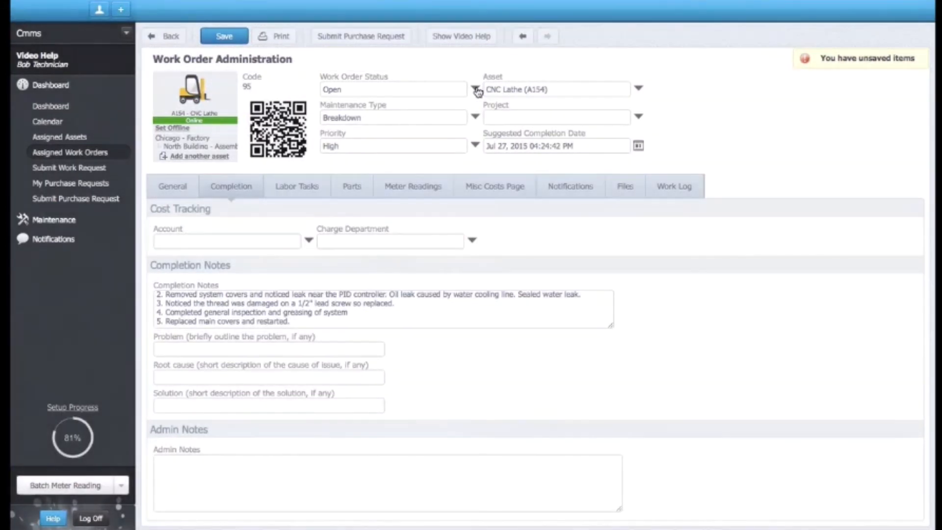
- Set the work order status to Closed, Completed and save the work order
left_click(475, 89)
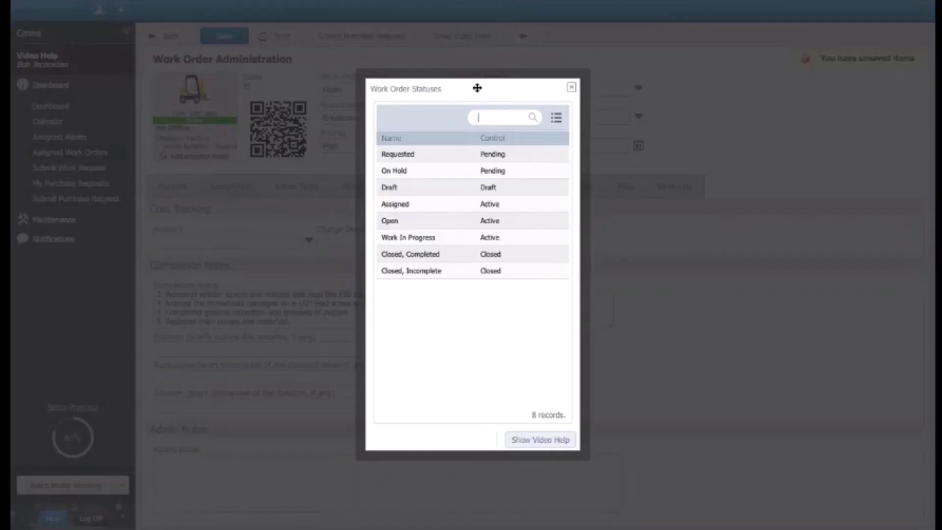
left_click(444, 256)
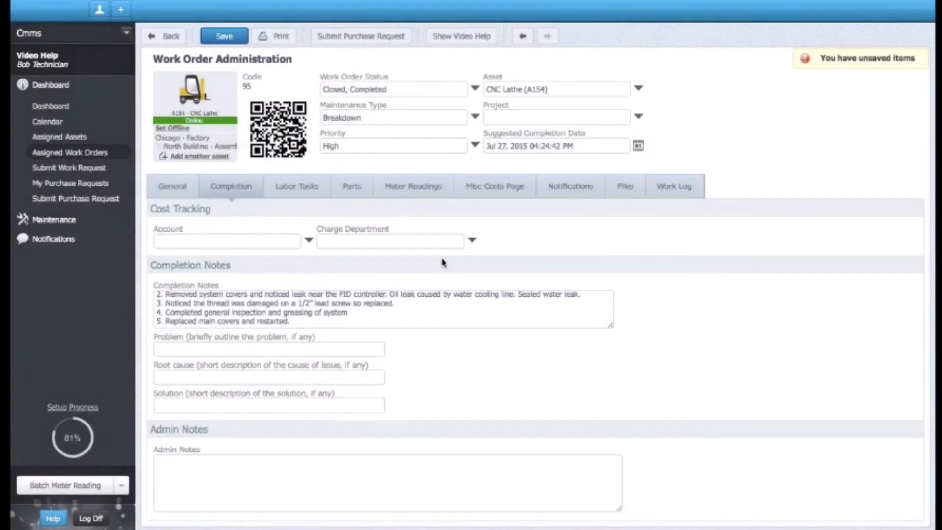
left_click(221, 36)
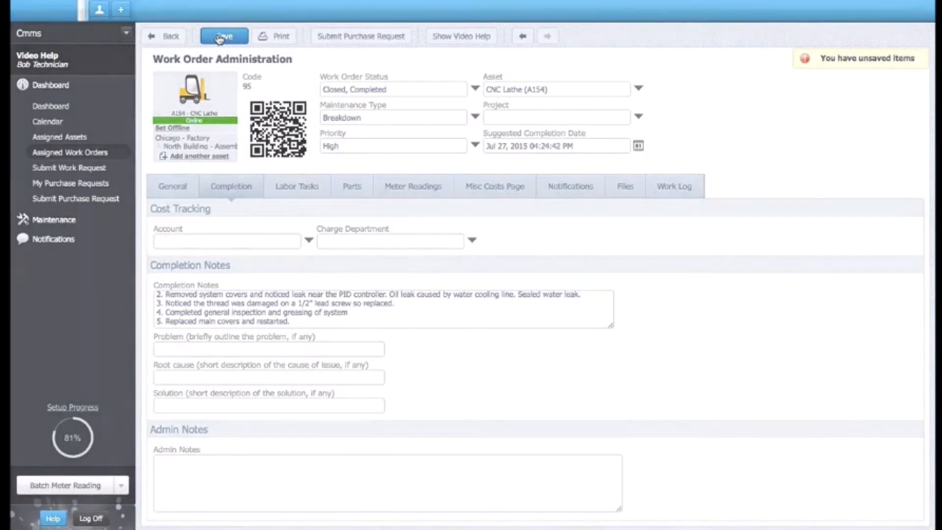